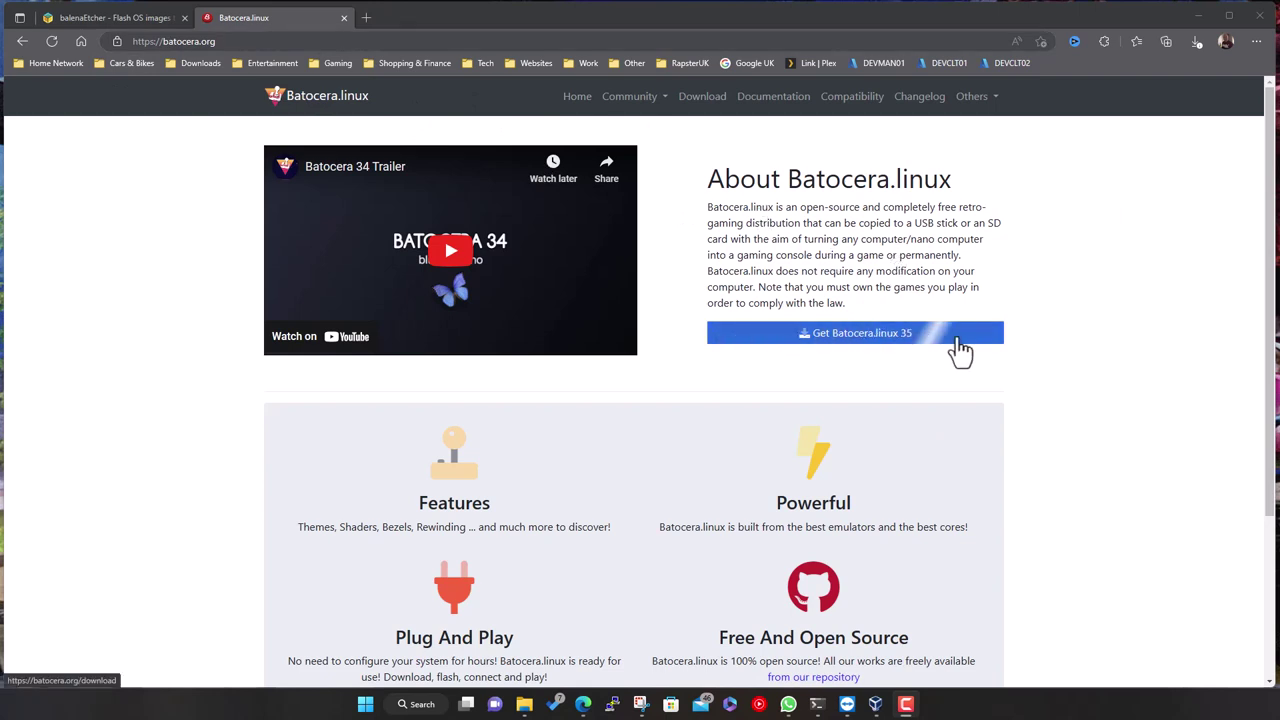
- Go to the Batocera.linux 35 download page and scroll past Raspberry Pi, Odroid and Rockchip boards to the very old PCs
left_click(897, 342)
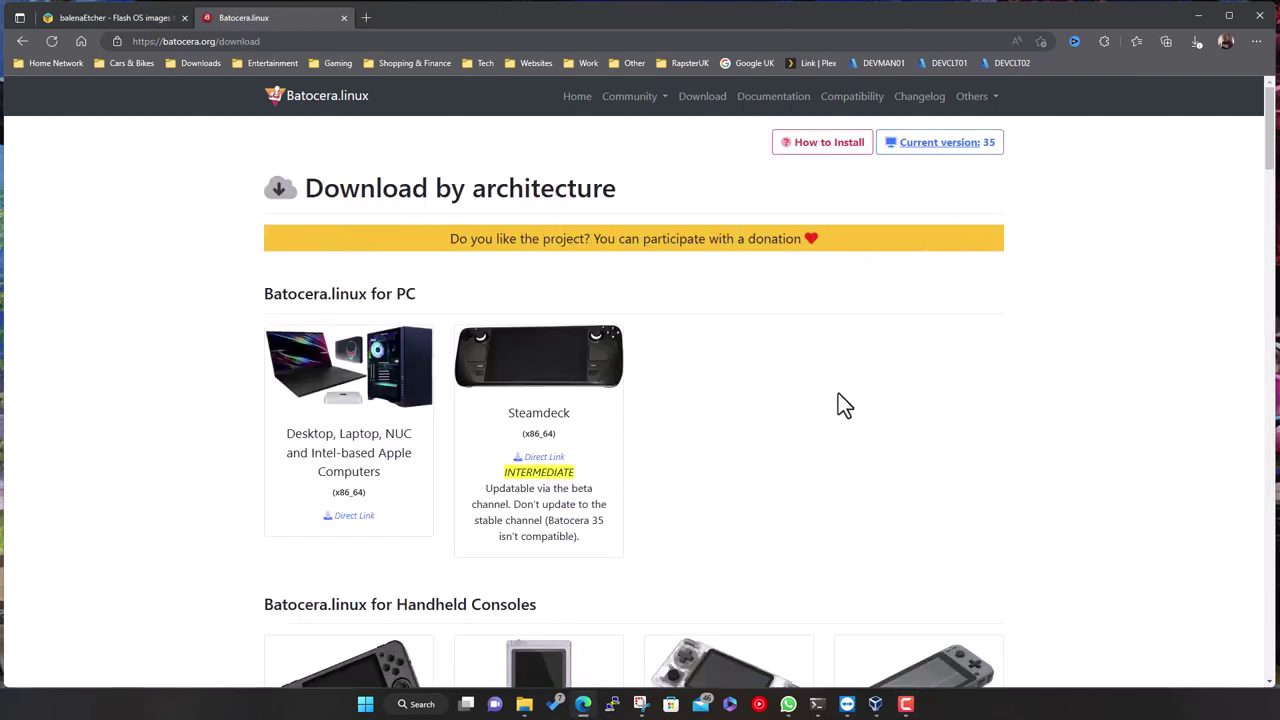
scroll(837, 393, "down", 1)
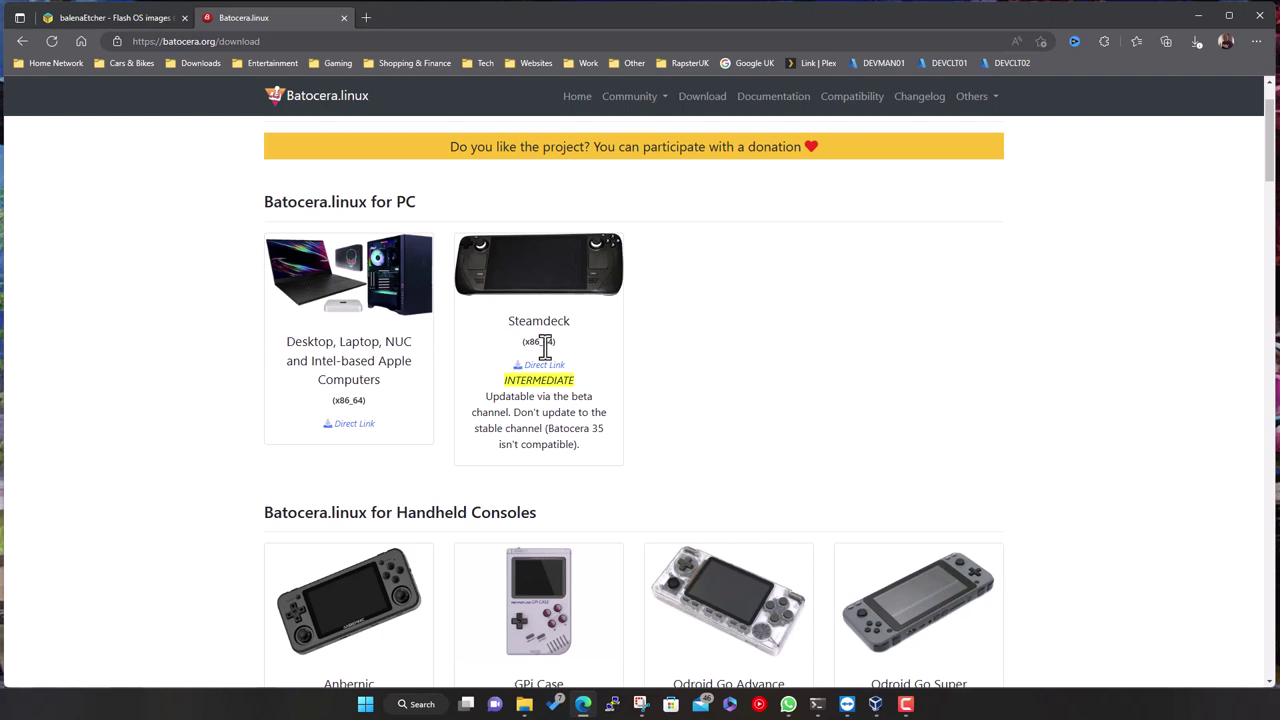
scroll(711, 393, "down", 1)
scroll(171, 486, "down", 3)
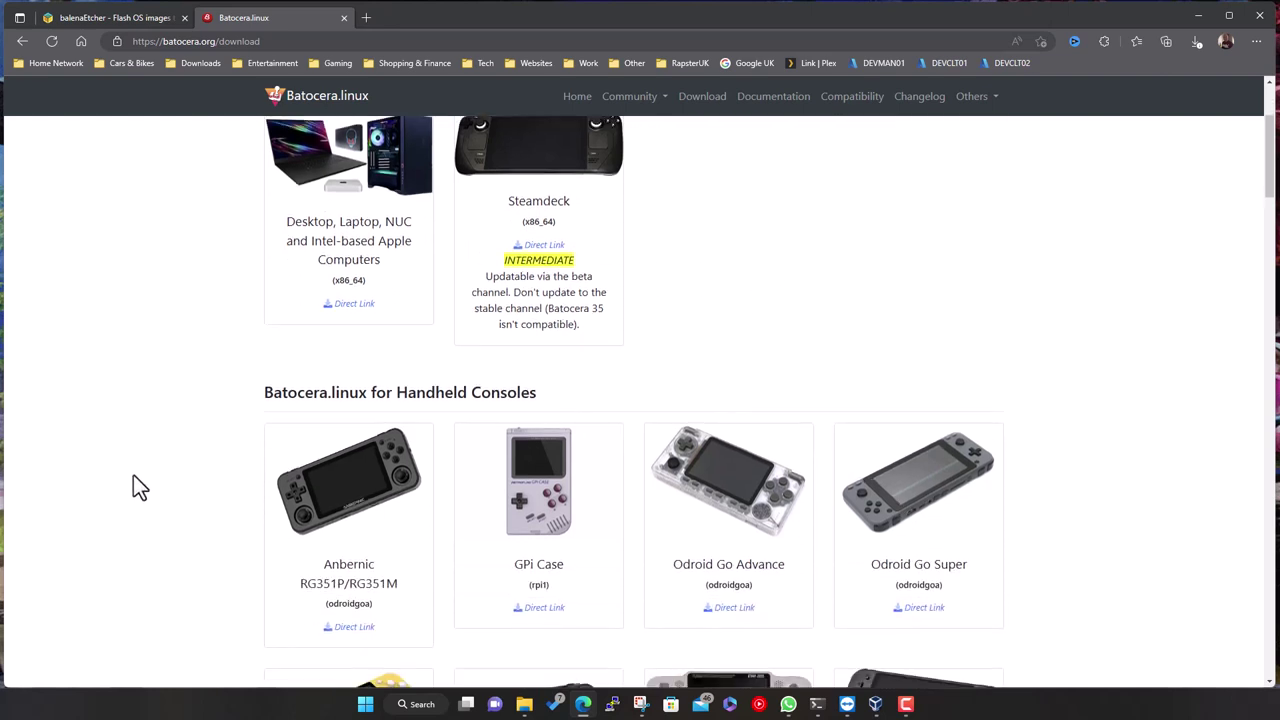
scroll(297, 362, "down", 1)
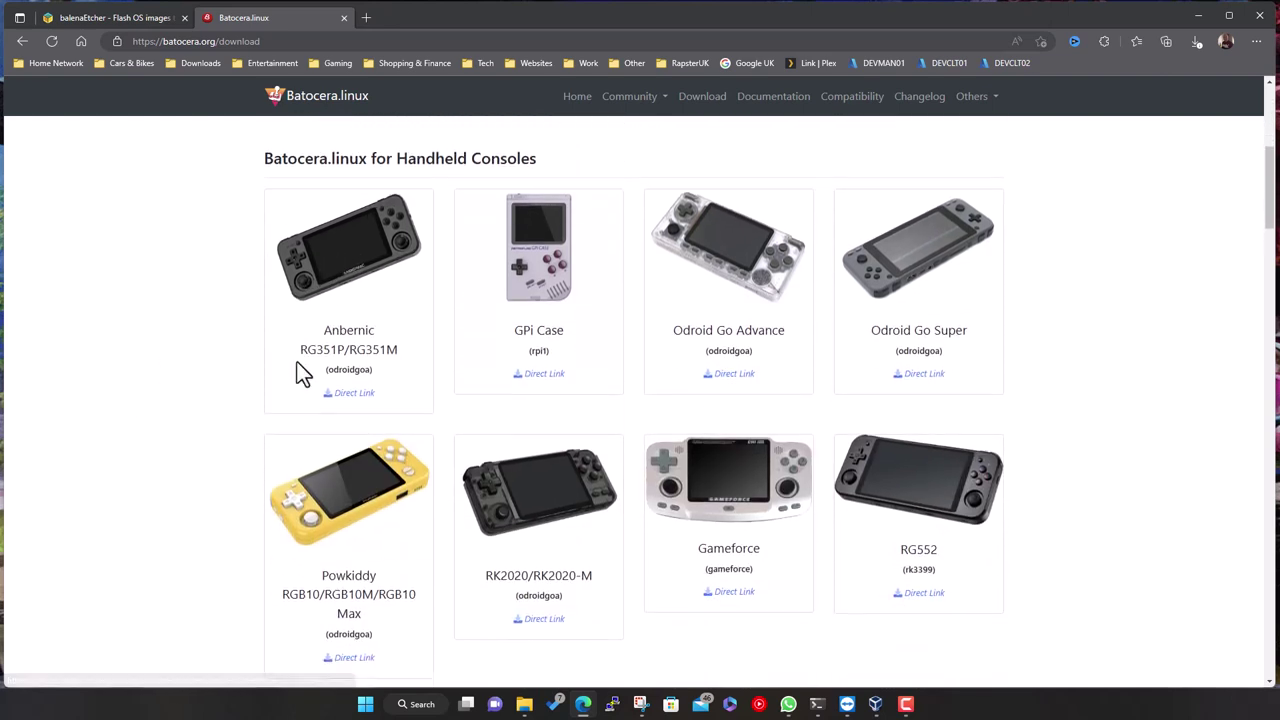
scroll(795, 400, "down", 1)
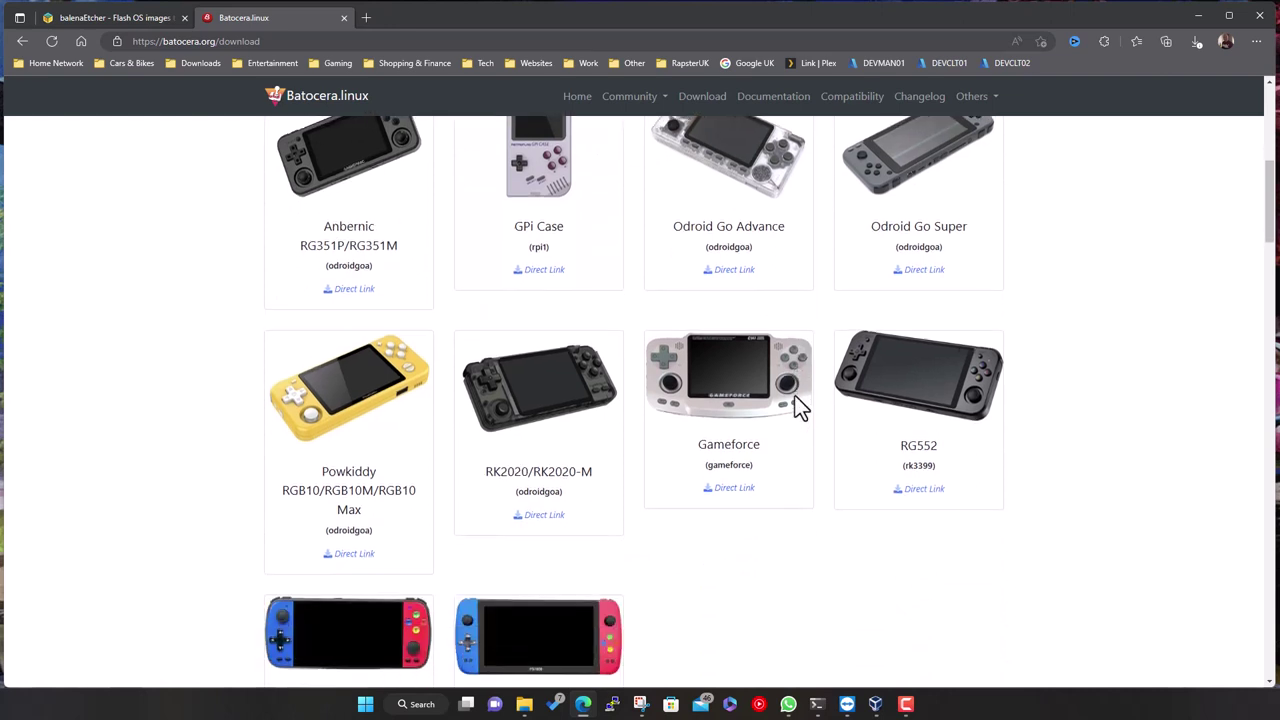
scroll(720, 385, "down", 2)
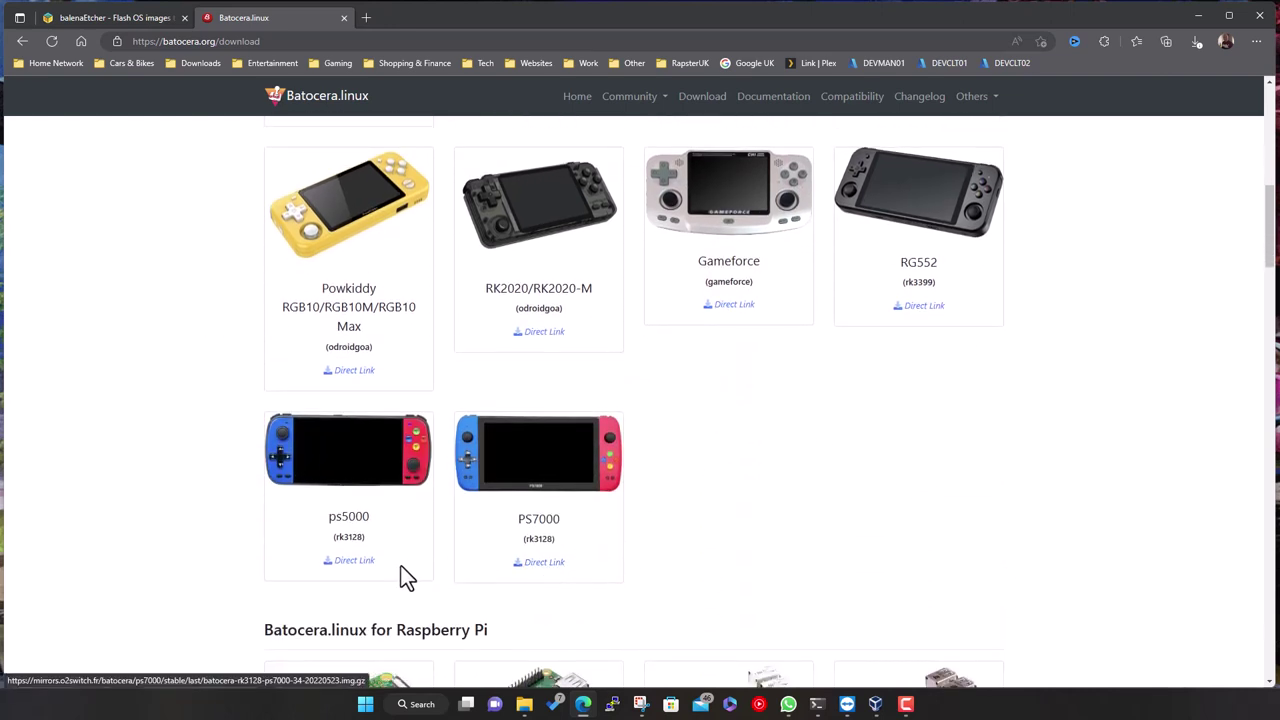
scroll(708, 540, "down", 3)
scroll(780, 470, "down", 1)
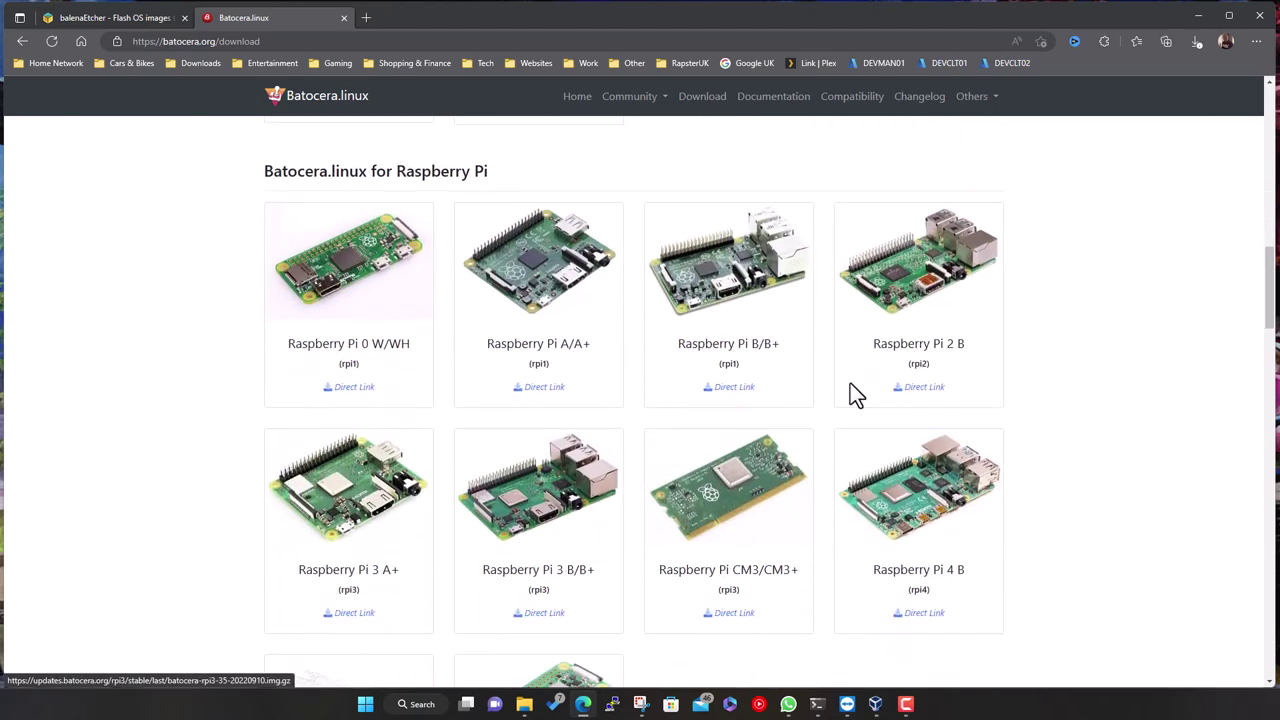
scroll(640, 458, "down", 2)
scroll(643, 462, "down", 4)
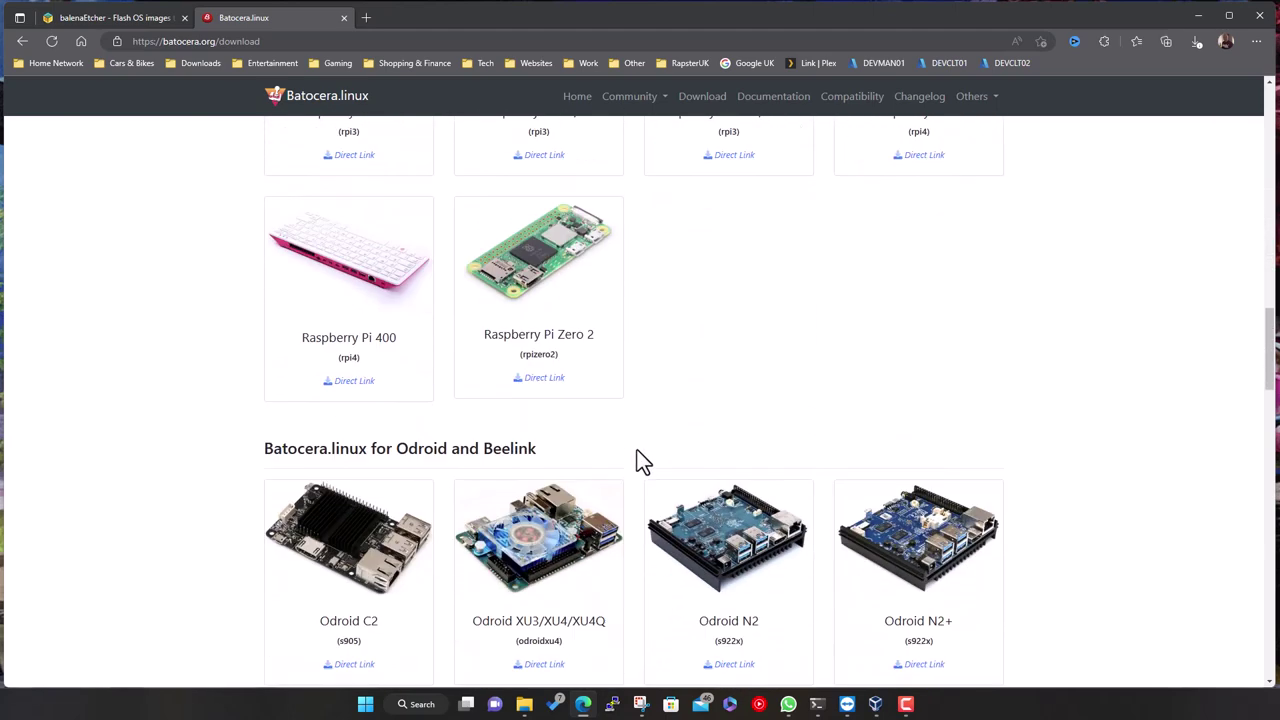
scroll(610, 470, "down", 2)
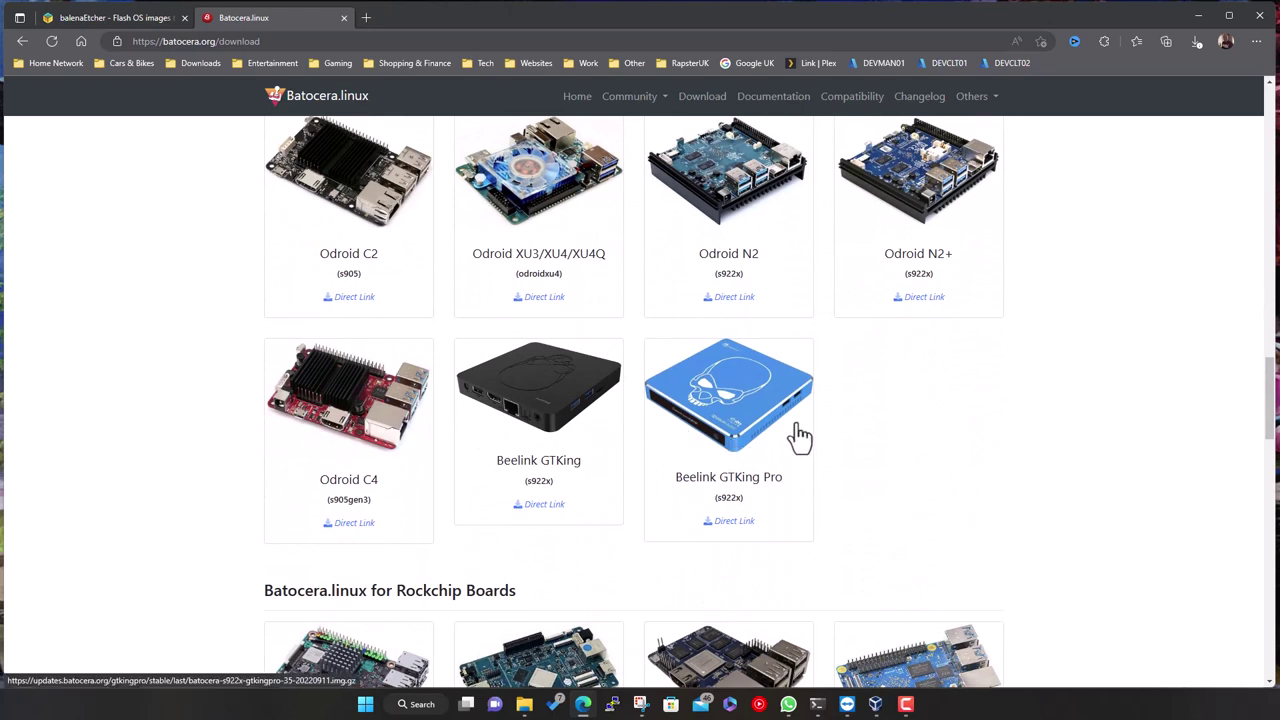
scroll(798, 428, "down", 3)
scroll(798, 428, "down", 4)
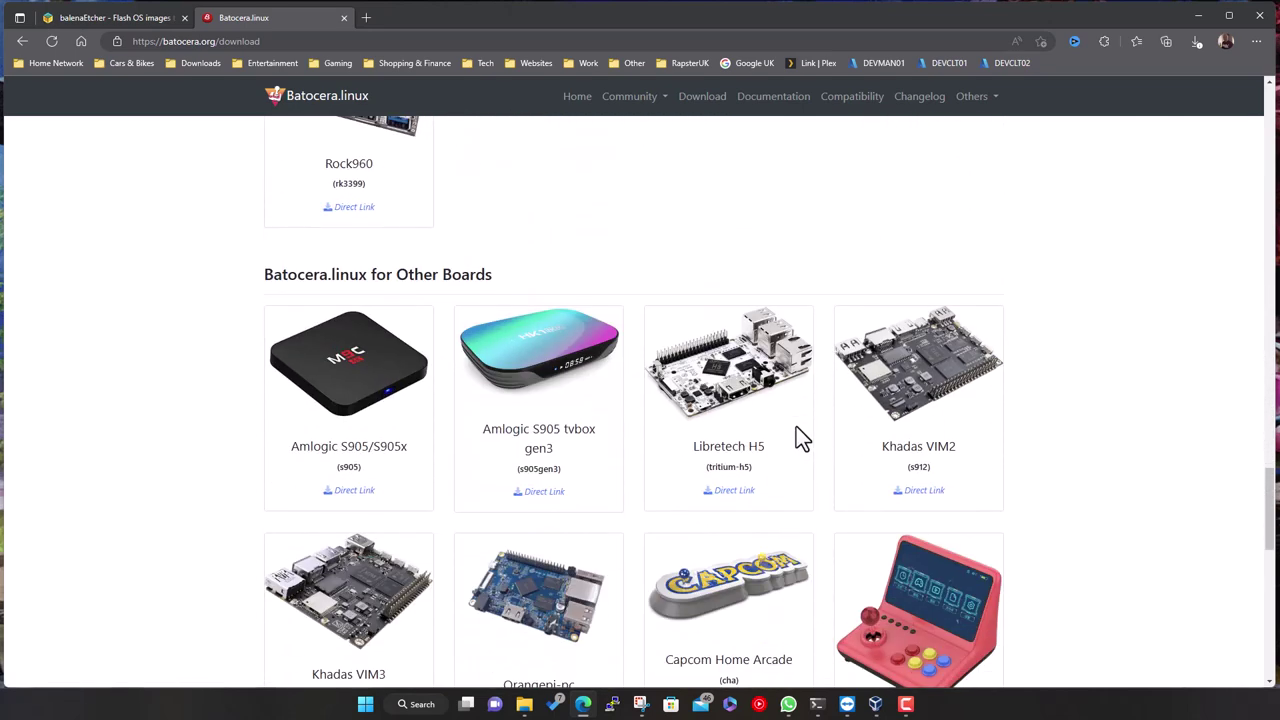
scroll(780, 450, "down", 2)
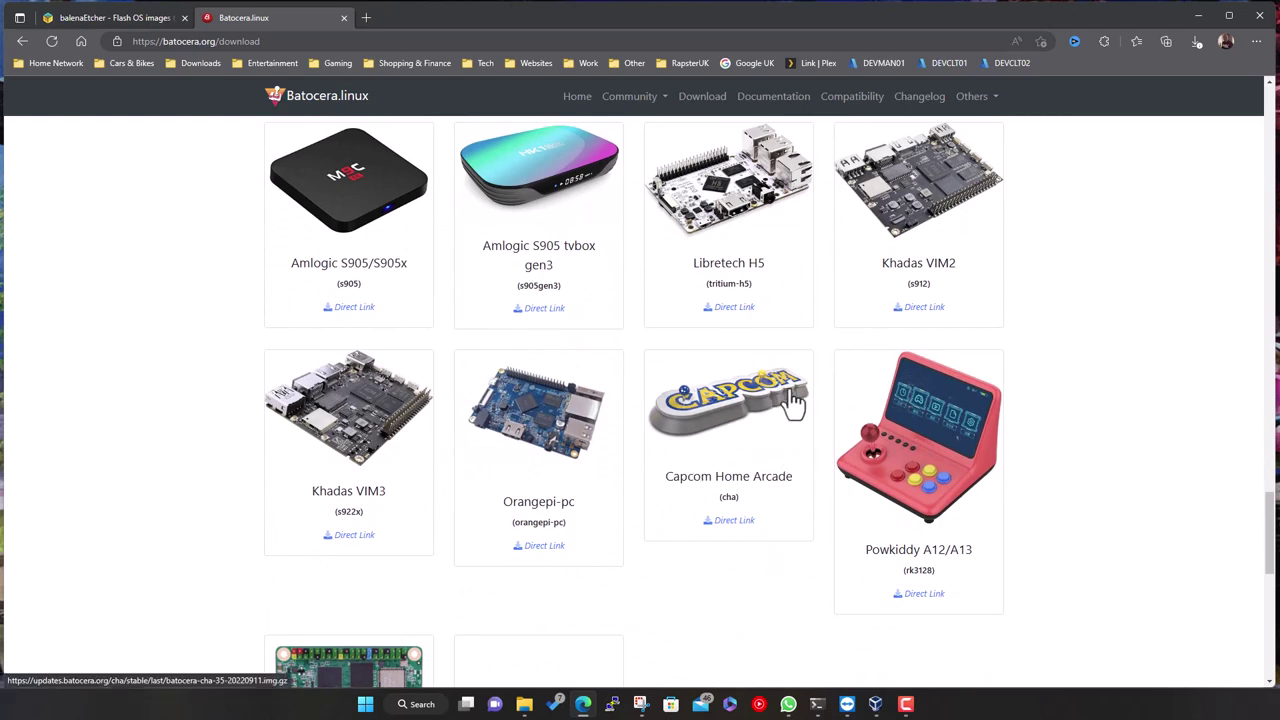
scroll(849, 472, "down", 2)
scroll(810, 480, "down", 3)
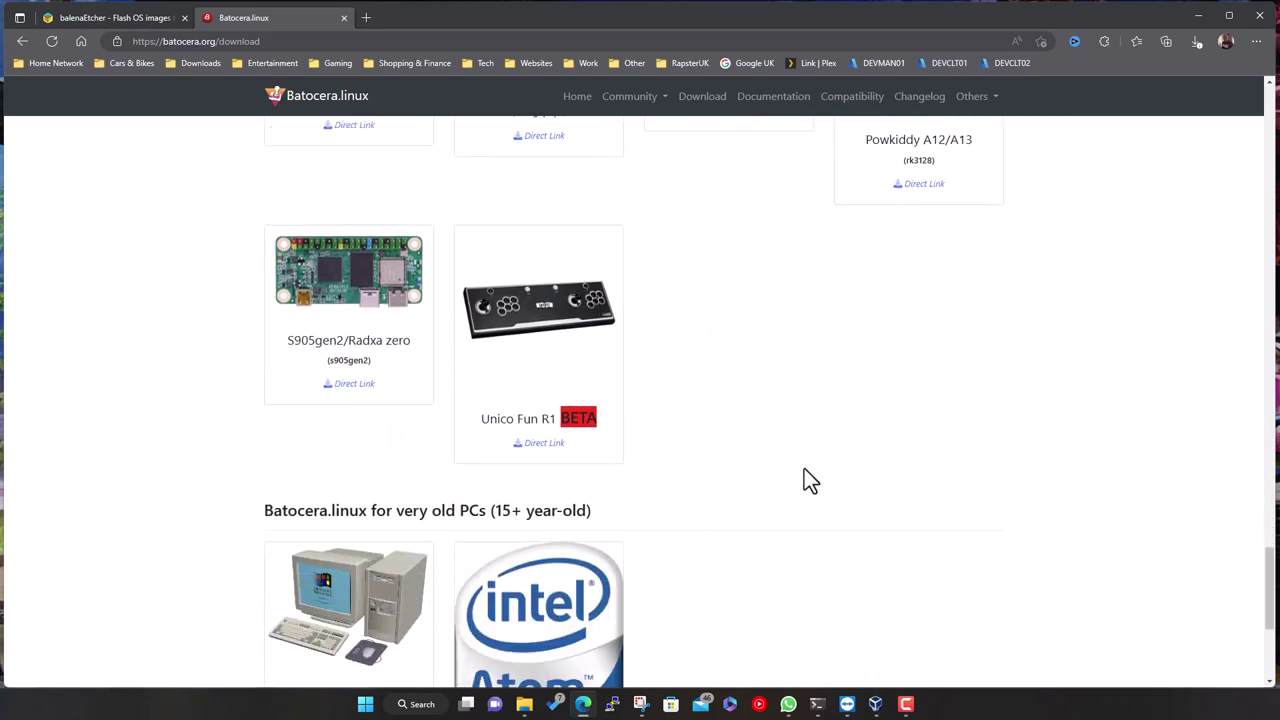
scroll(810, 480, "down", 2)
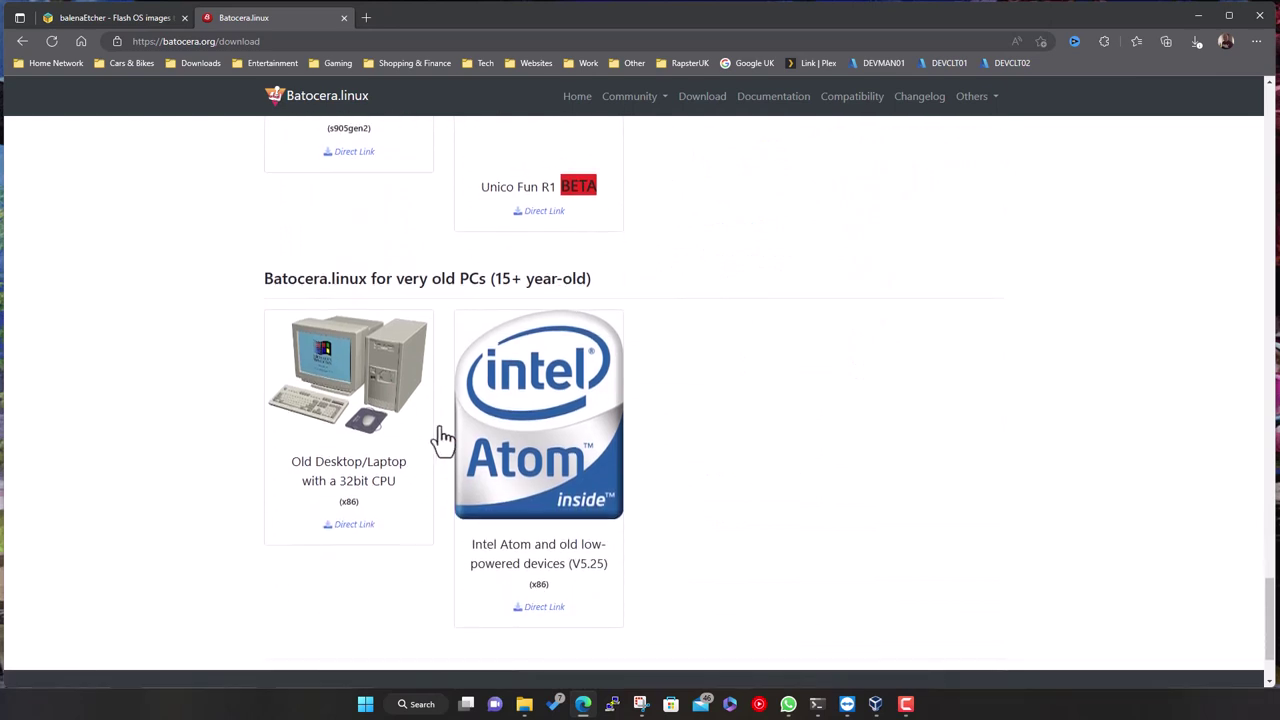
scroll(686, 440, "down", 1)
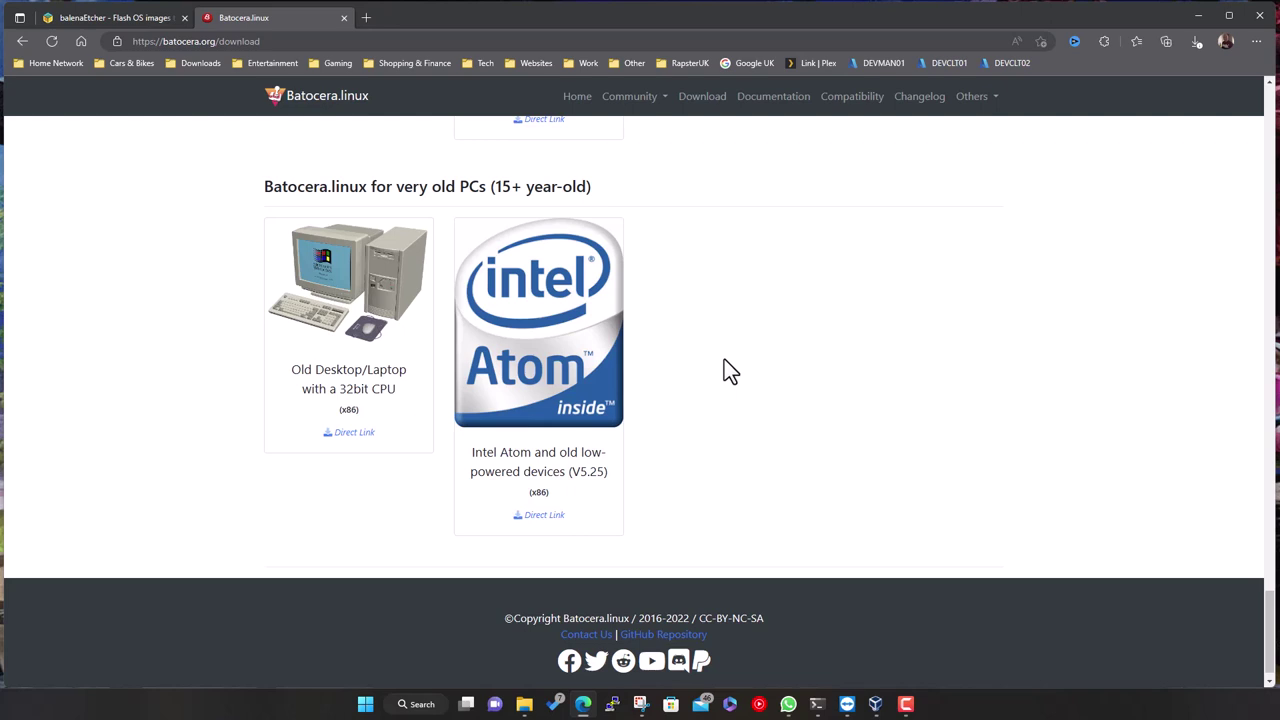
- Download the Desktop, Laptop, NUC (x86_64) image through its Direct Link, then close the downloads list
scroll(724, 361, "up", 10)
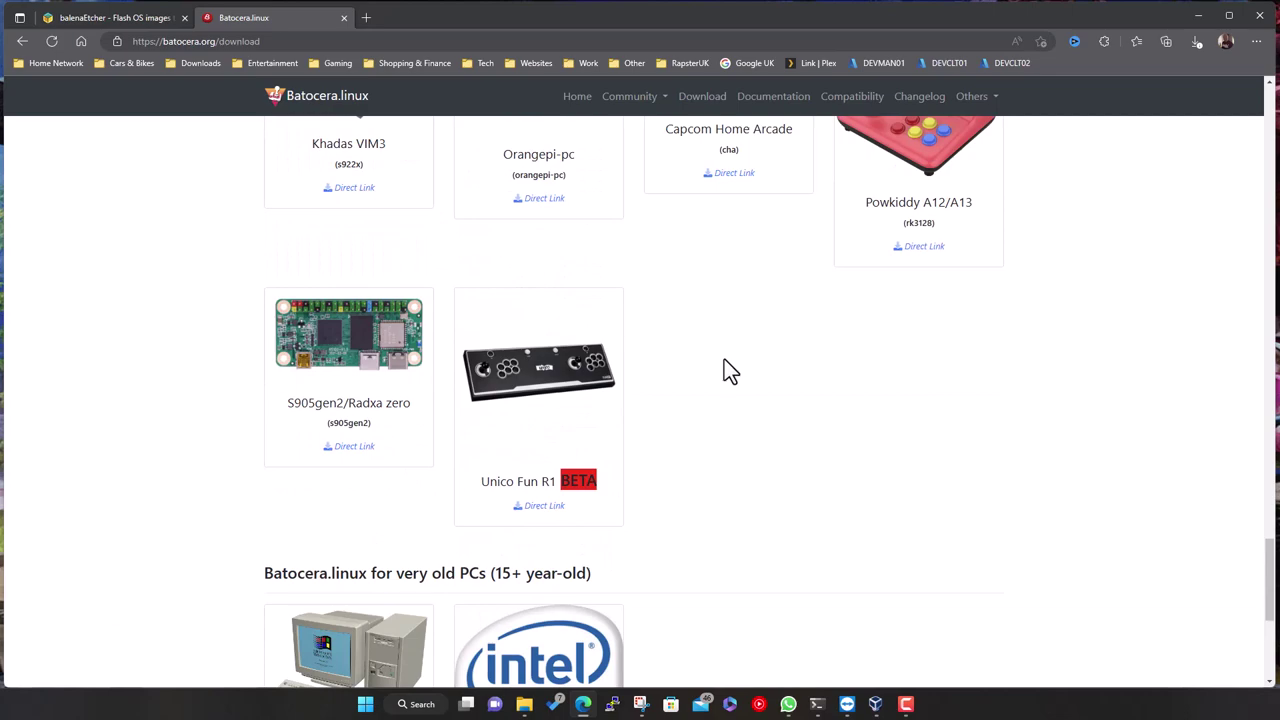
scroll(721, 380, "up", 3)
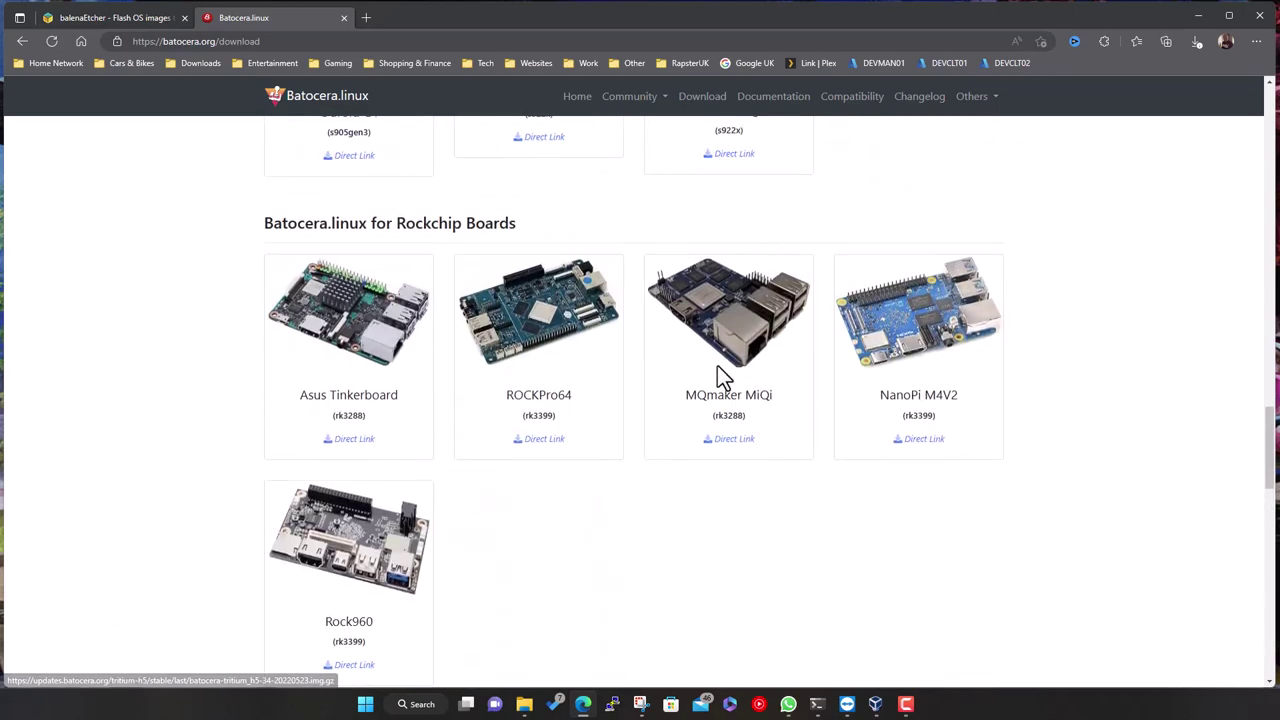
scroll(714, 420, "up", 4)
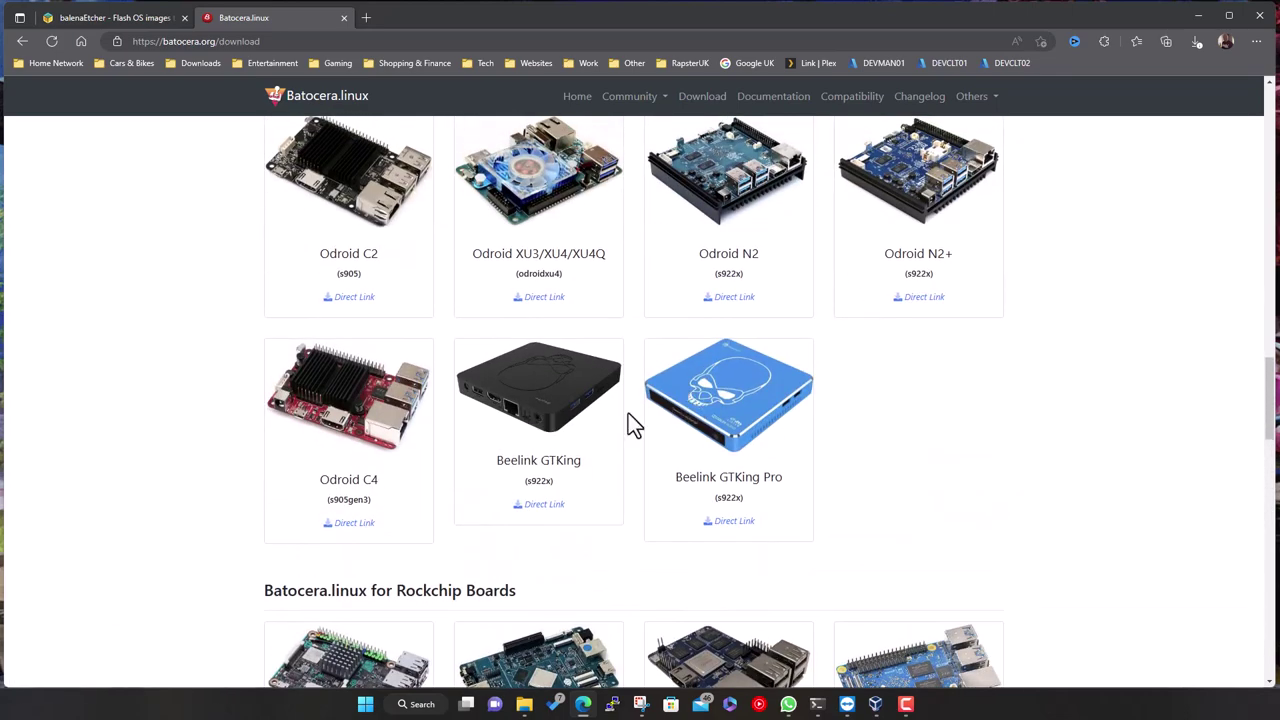
scroll(630, 420, "up", 4)
scroll(656, 440, "up", 4)
scroll(654, 444, "up", 4)
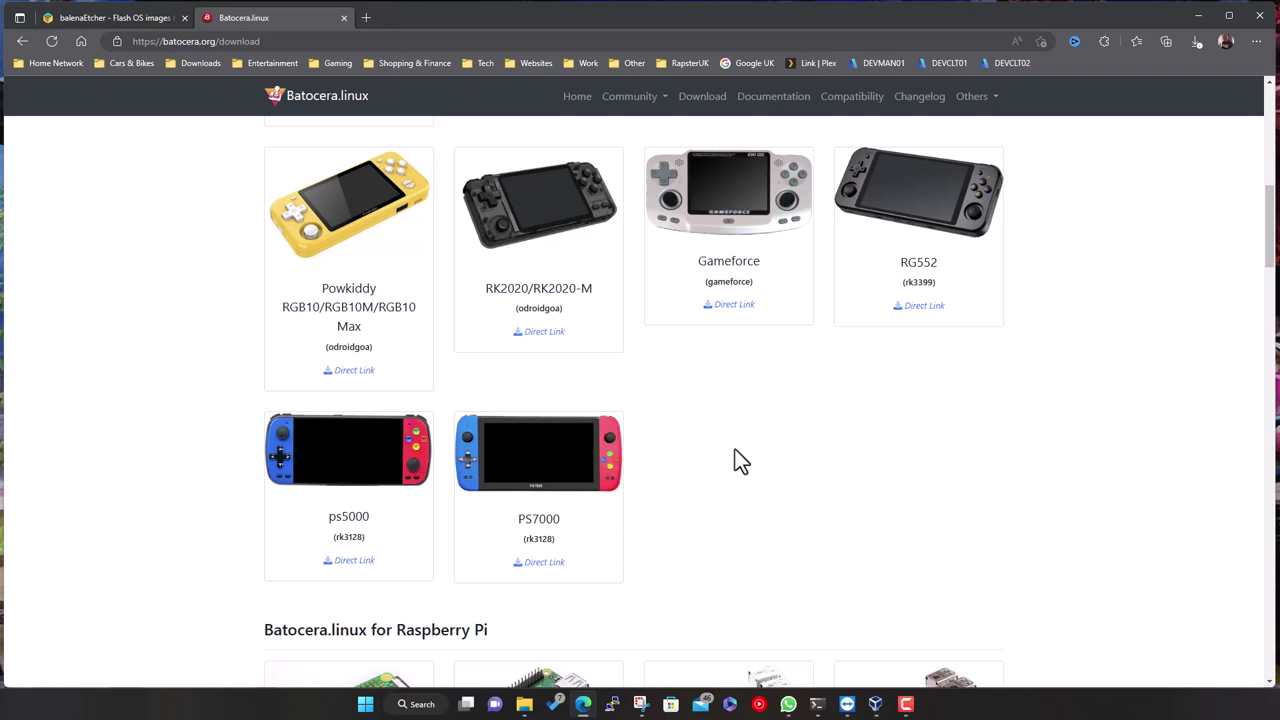
scroll(723, 457, "up", 9)
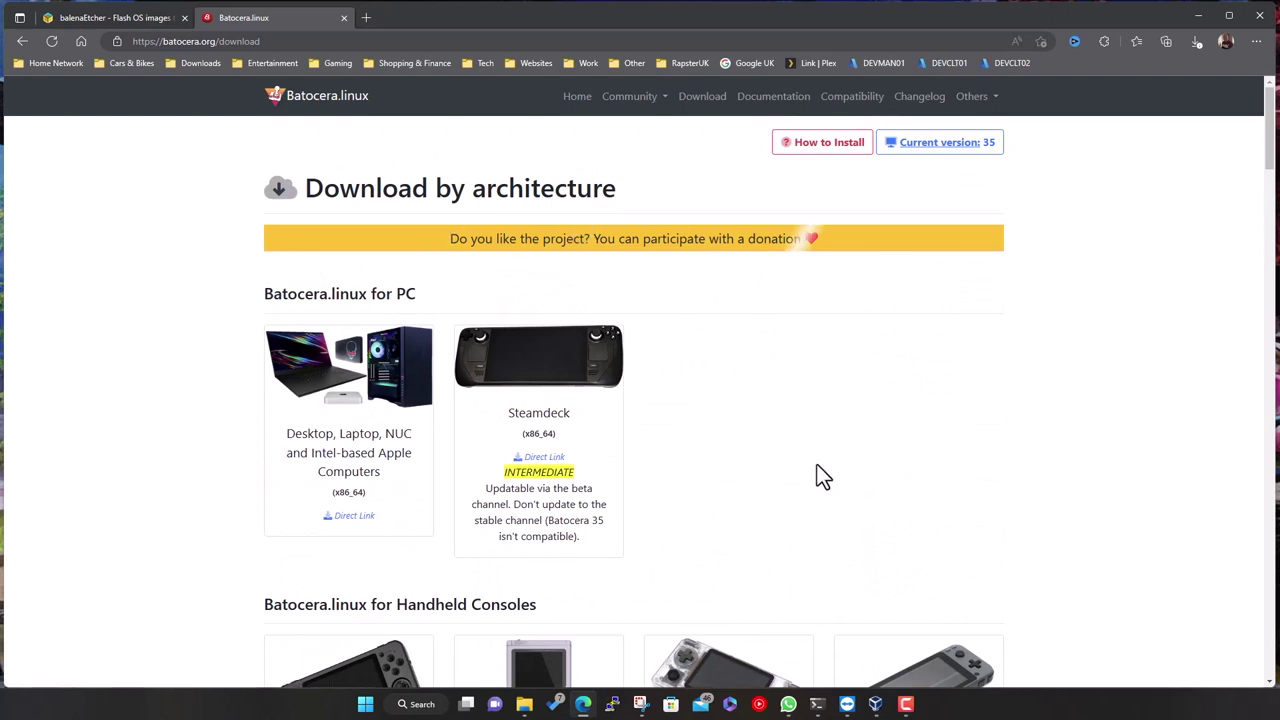
left_click(366, 518)
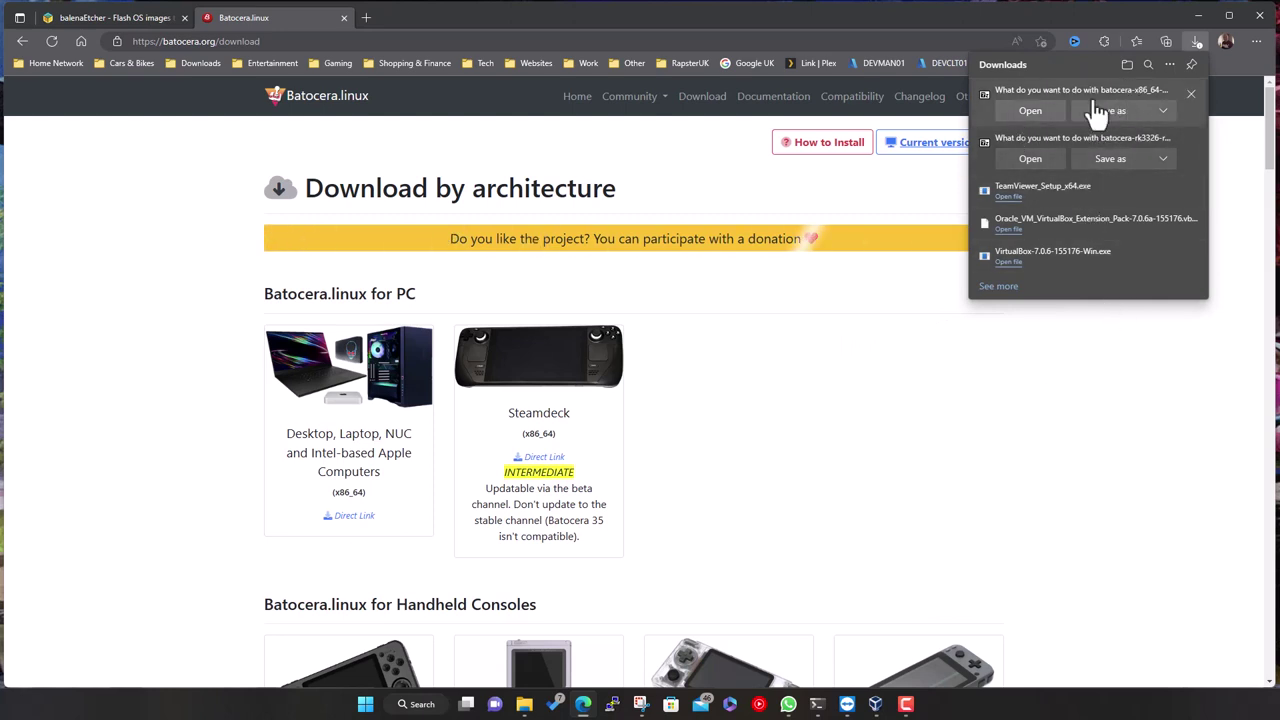
left_click(923, 401)
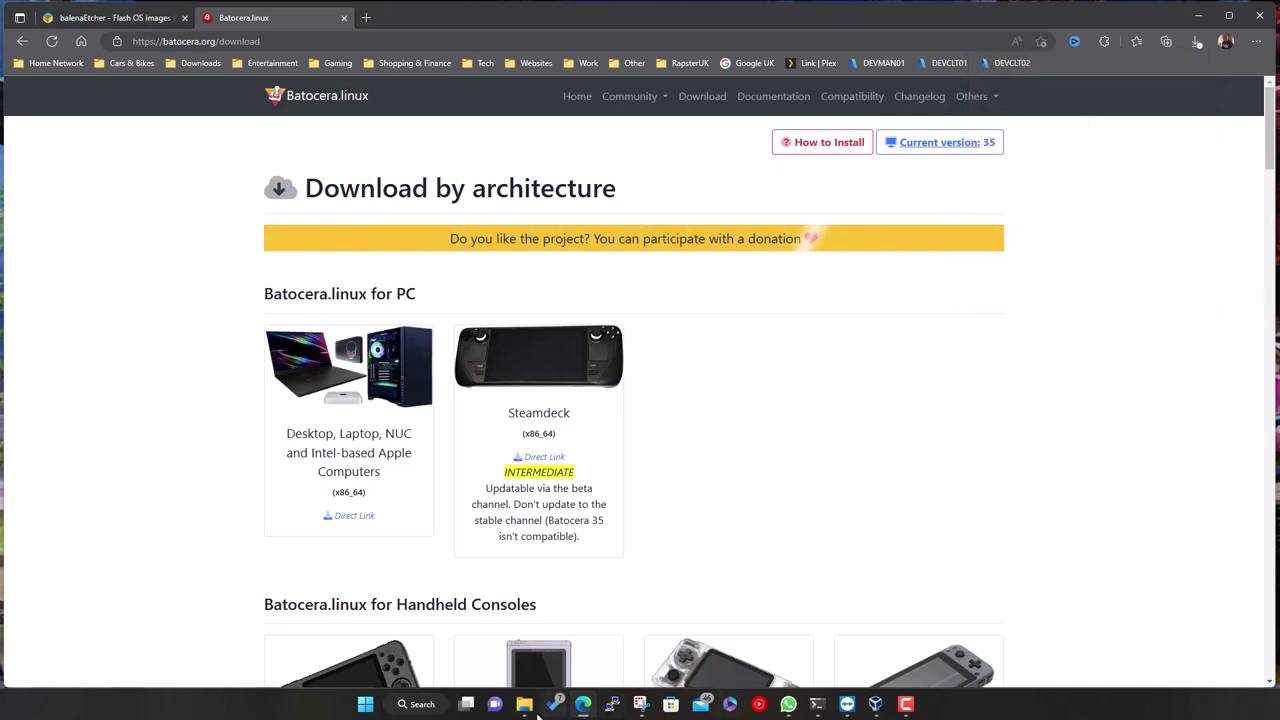
- In File Explorer's Downloads folder, select batocera-x86_64-35-20220917.img.gz and widen the Name column
left_click(524, 704)
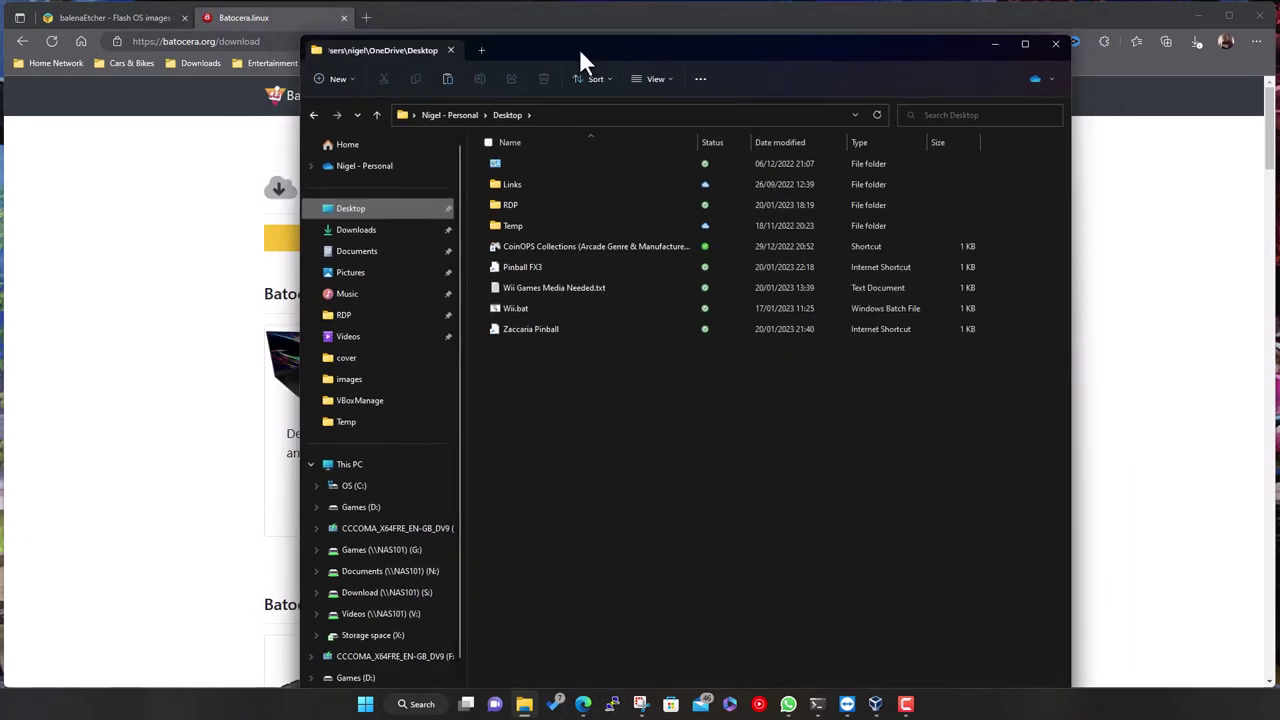
left_click_drag(579, 48, 363, 16)
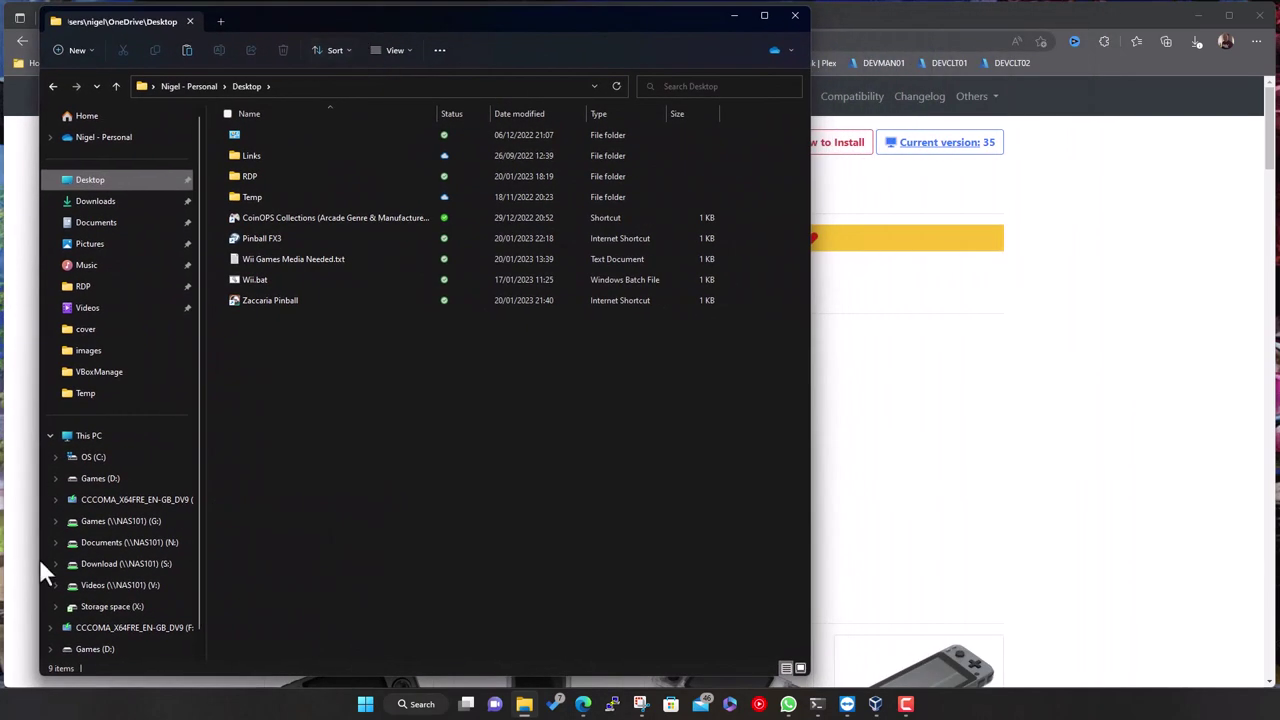
left_click(90, 457)
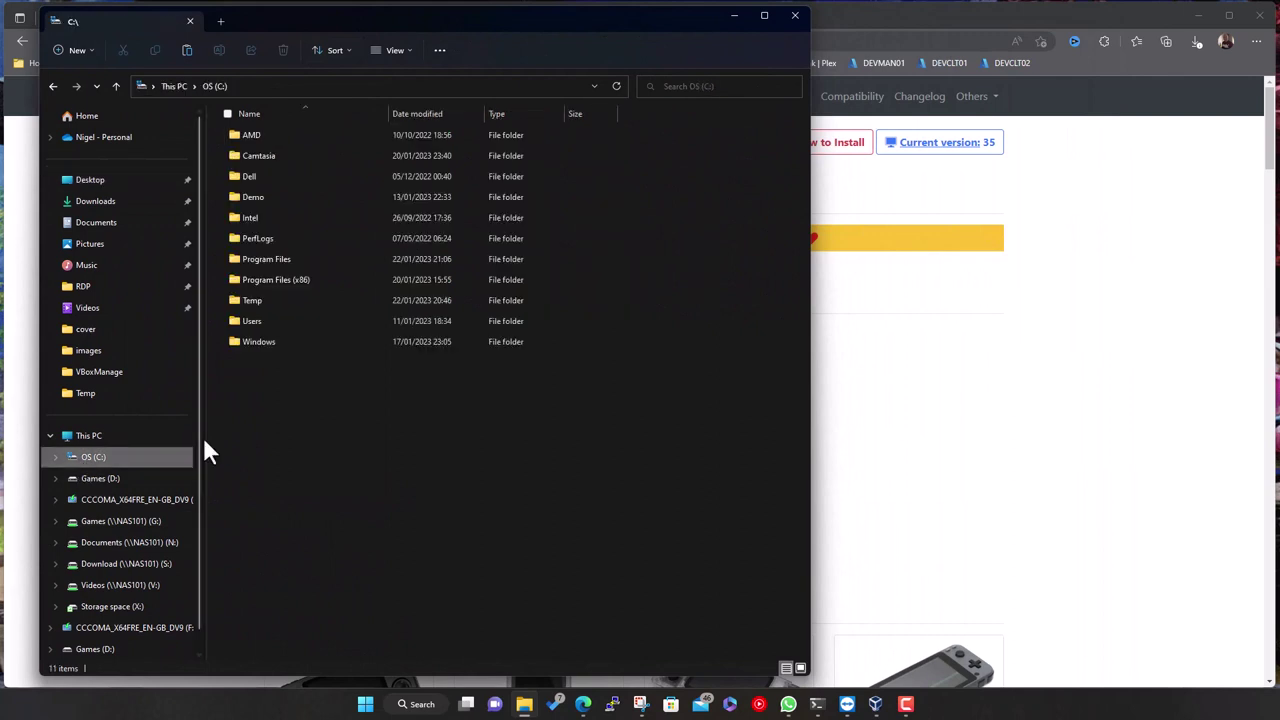
double_click(259, 300)
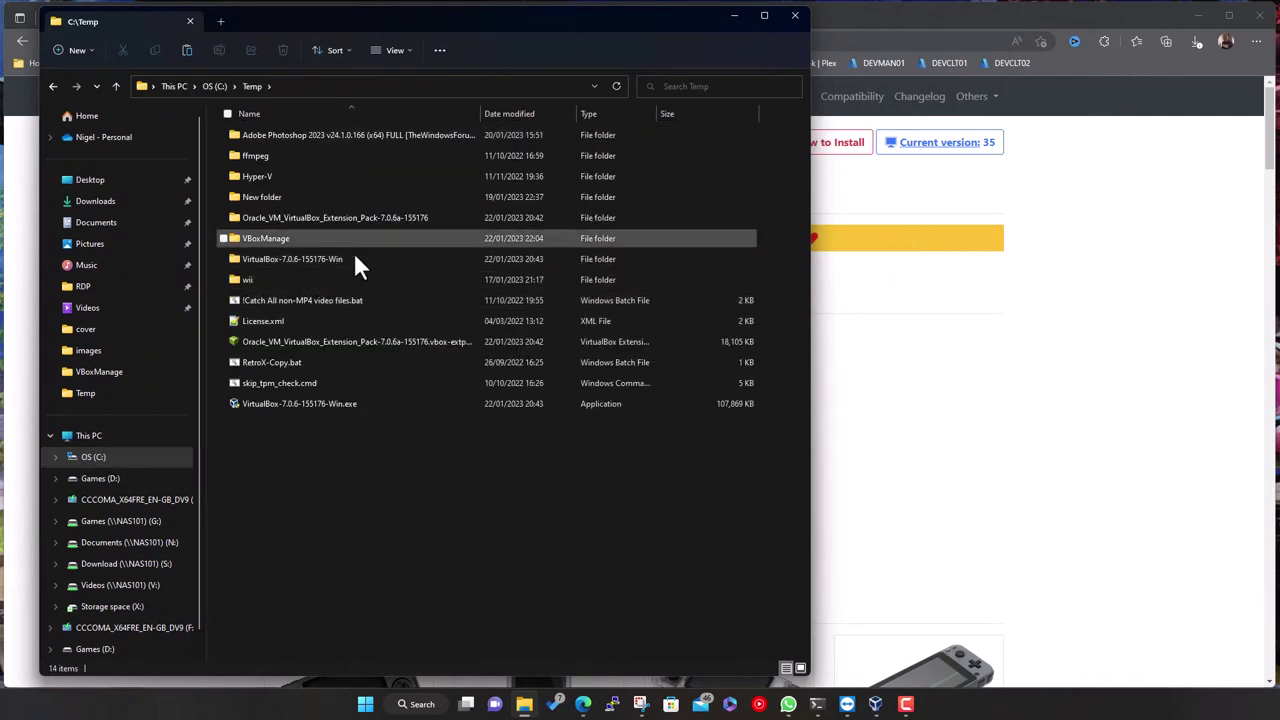
left_click(100, 203)
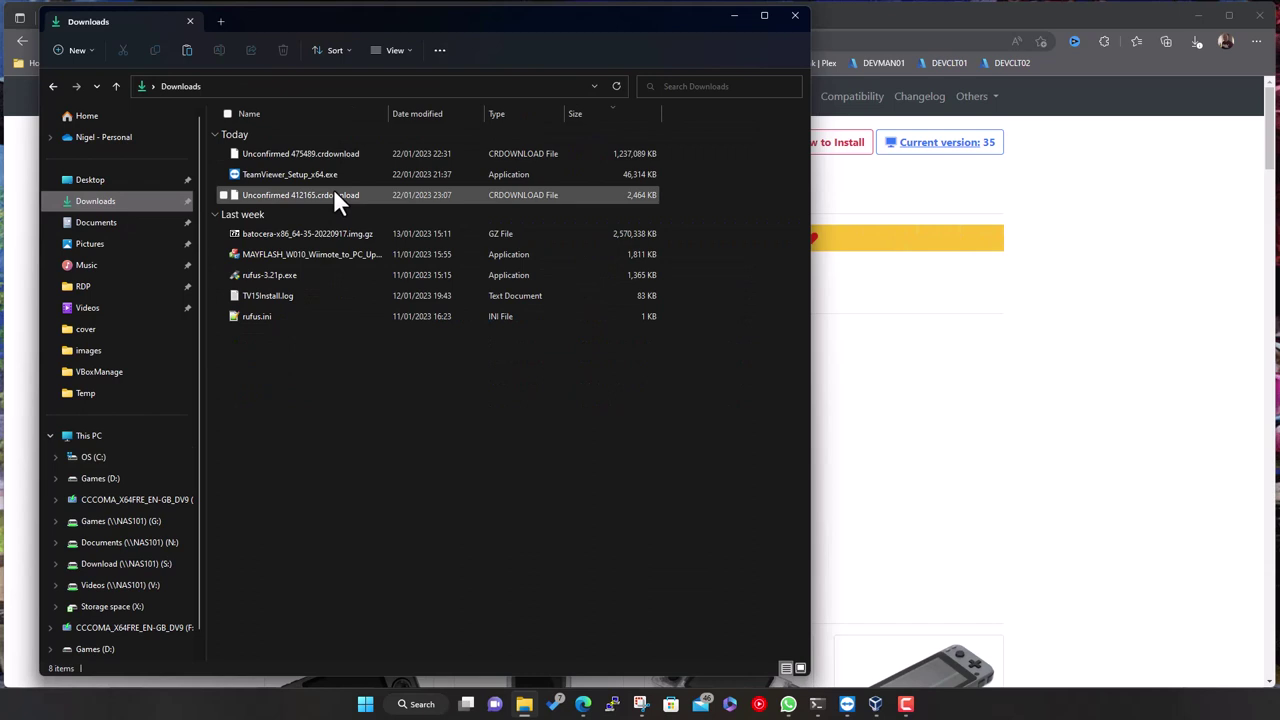
left_click(330, 238)
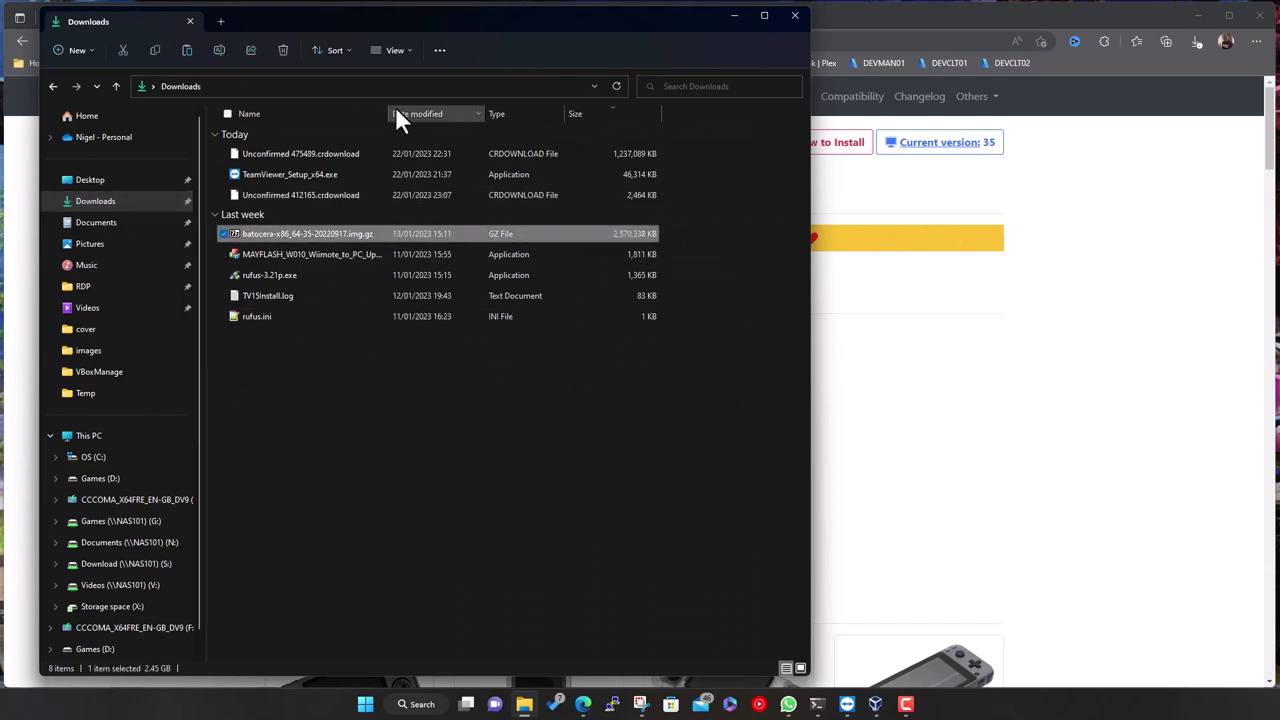
left_click_drag(389, 113, 509, 113)
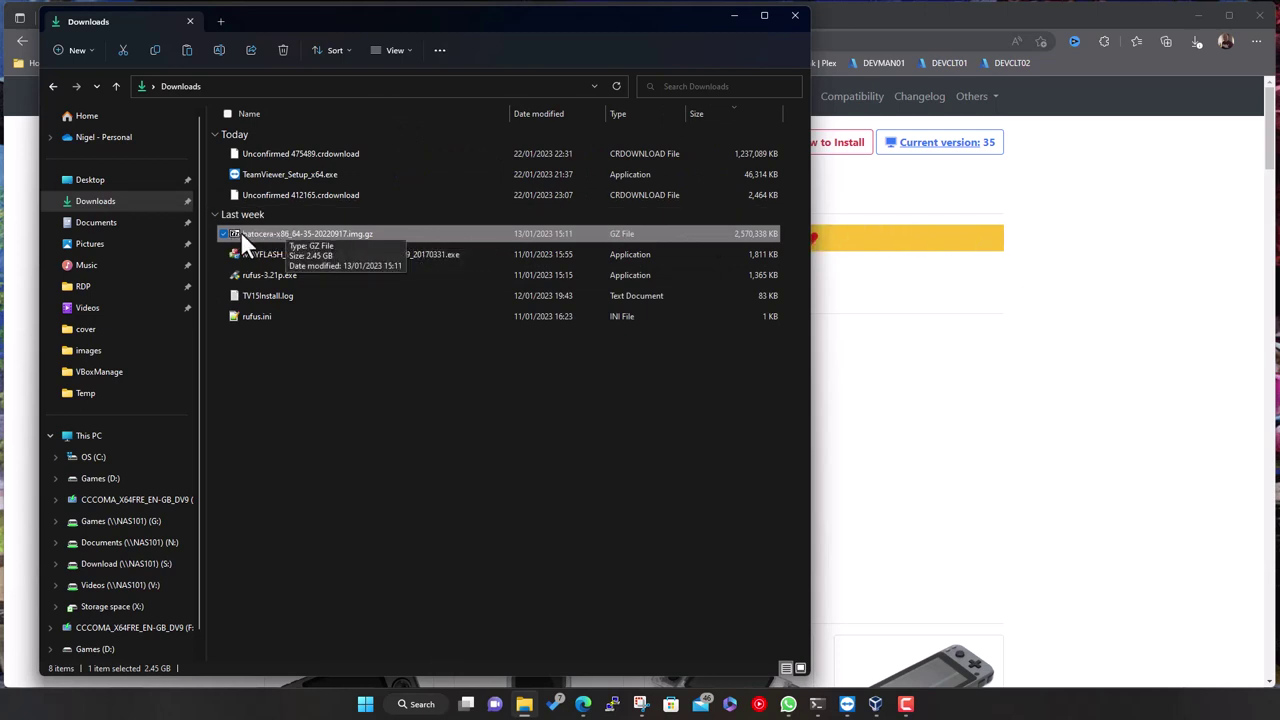
- Open batocera-x86_64-35-20220917.img.gz in 7-Zip File Manager to see its .img file, moving the window right
double_click(271, 233)
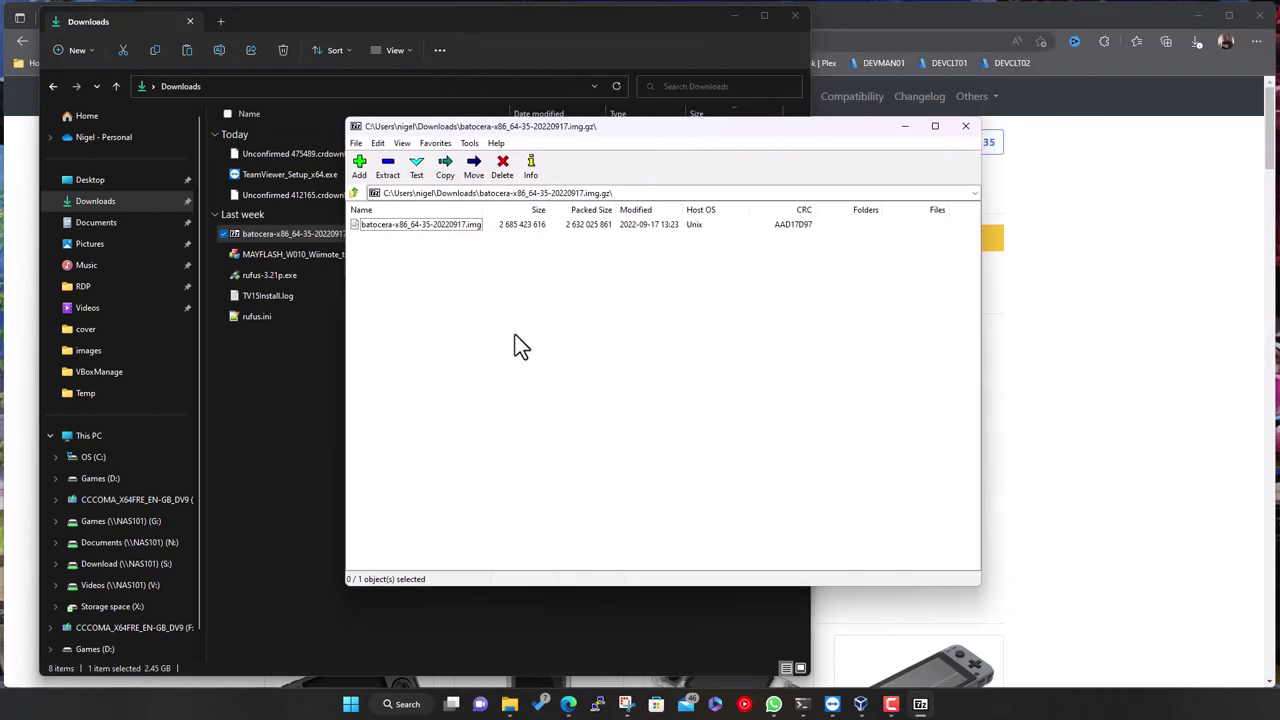
left_click_drag(621, 128, 843, 87)
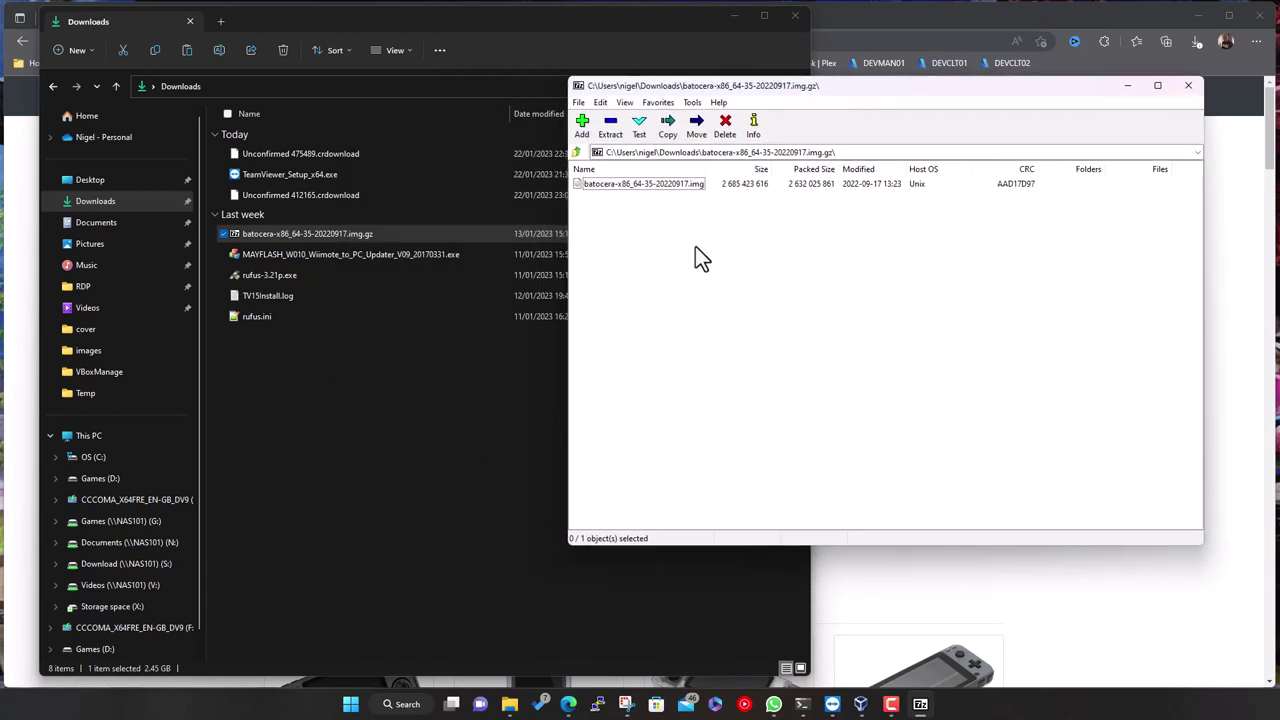